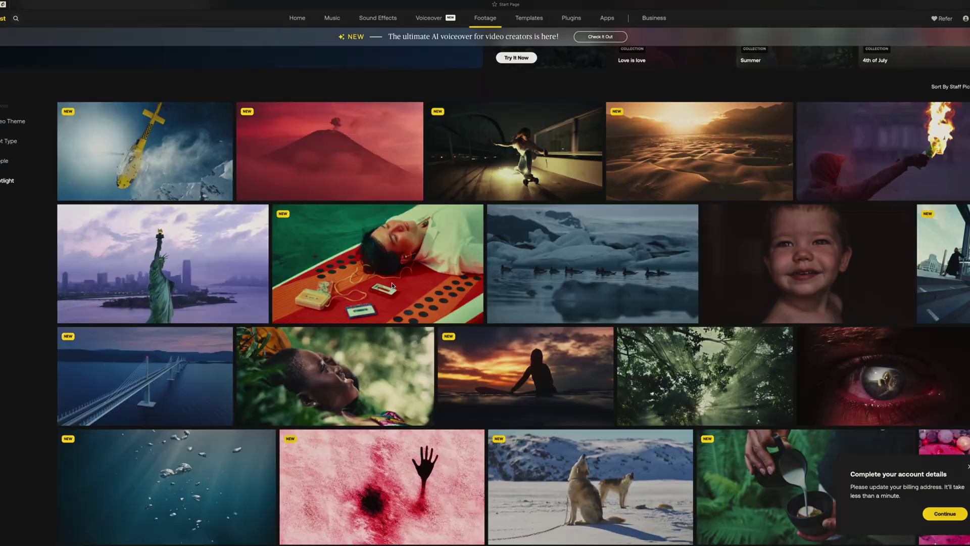
Step: Browse the stock footage, music and sound effects catalogs
scroll(392, 283, down, 3)
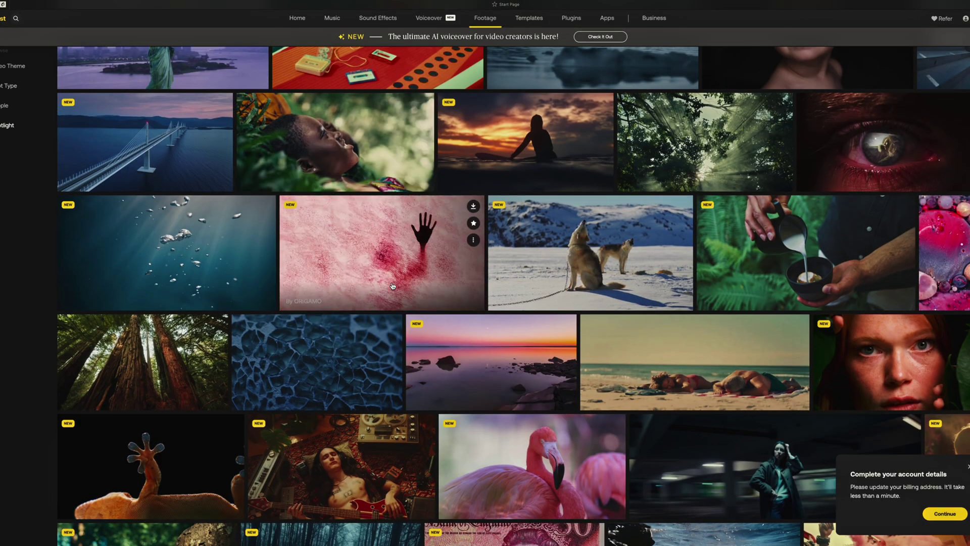
click(332, 18)
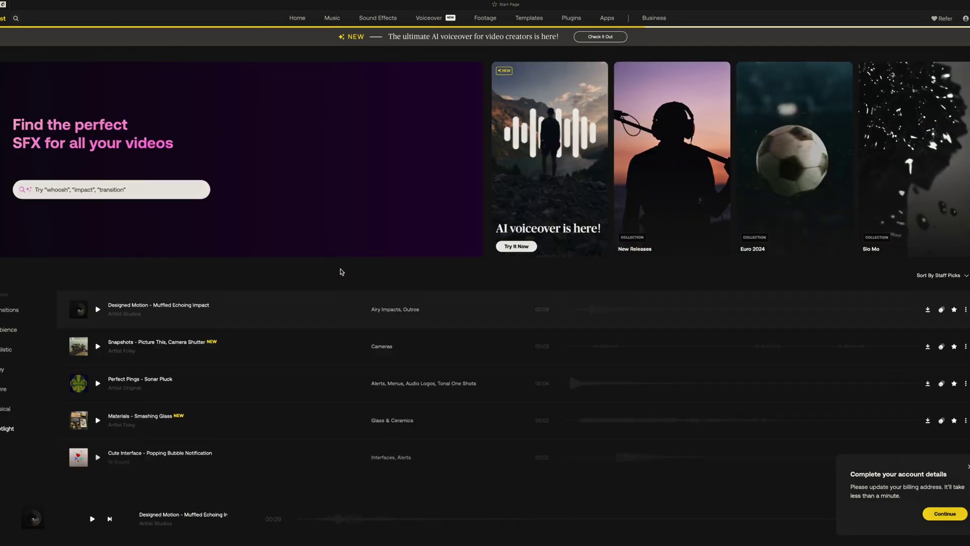
scroll(341, 271, down, 5)
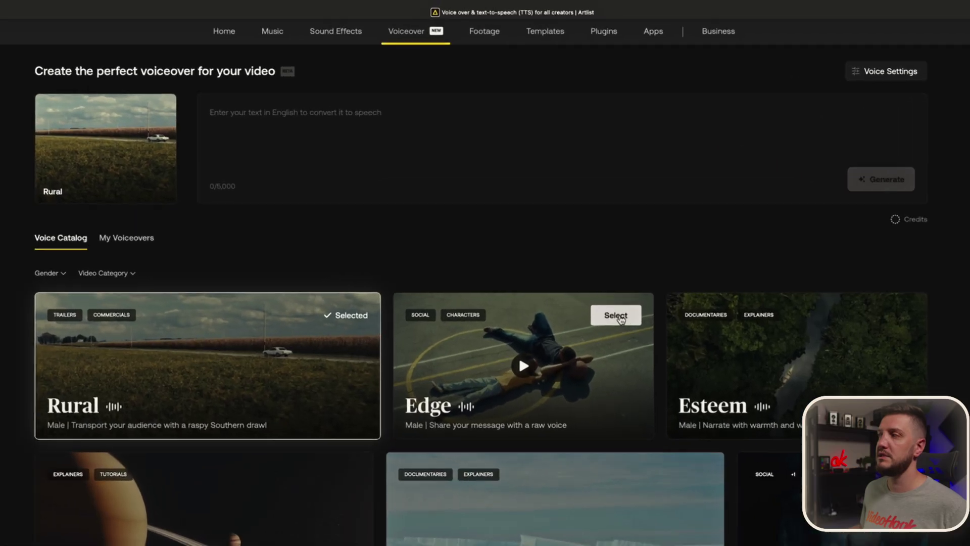
Step: Select the Edge voice, enter ";ooigj[eoitjw[oi" as test text and clear it again
click(581, 220)
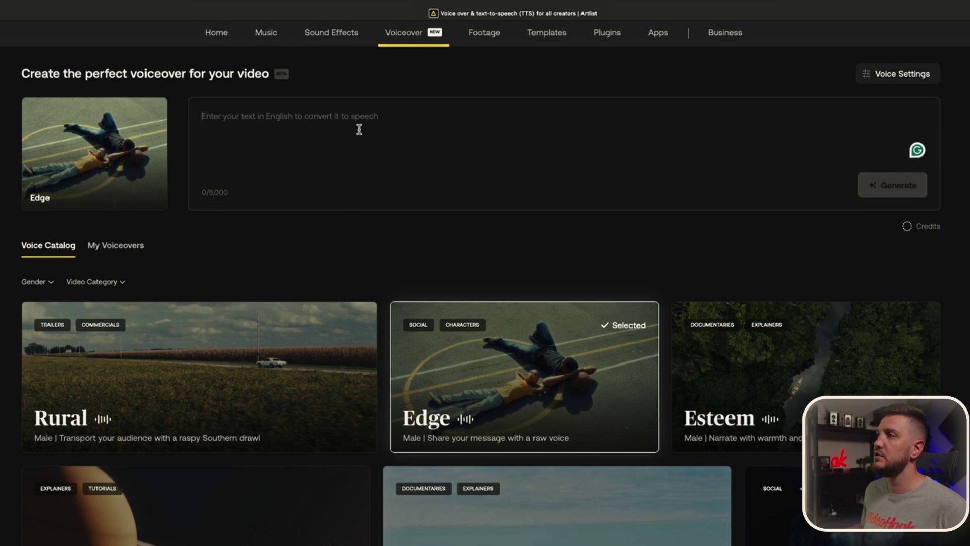
text(;ooigj[eoitjw[oi)
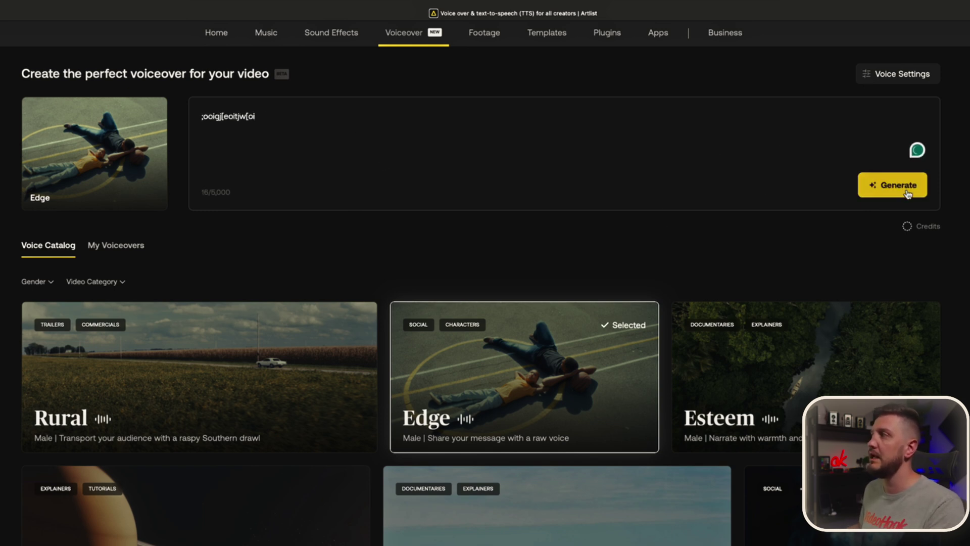
drag(254, 120, 198, 120)
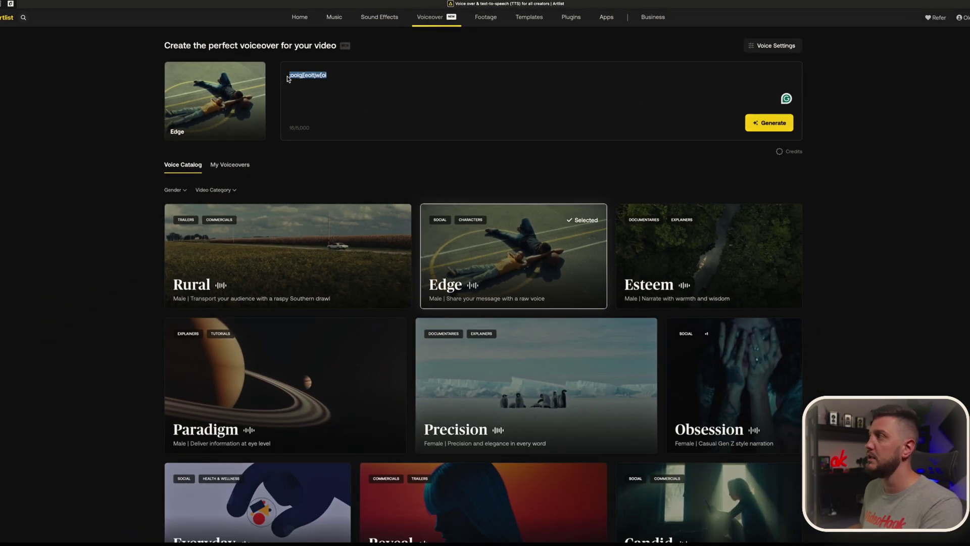
key(BackSpace)
Step: Check the remaining voiceover credits and play the saved Hype, Secrets and Rural voiceovers
mouse_move(780, 154)
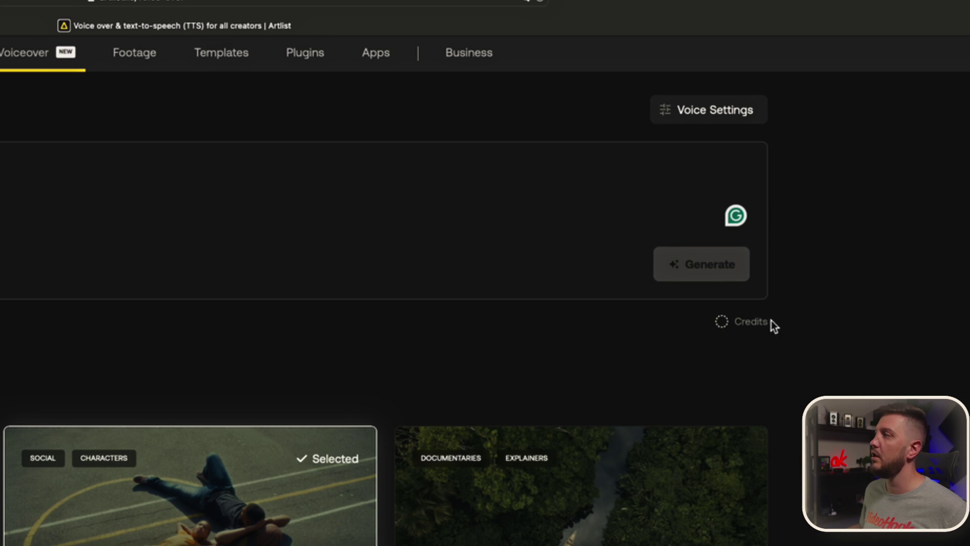
mouse_move(728, 325)
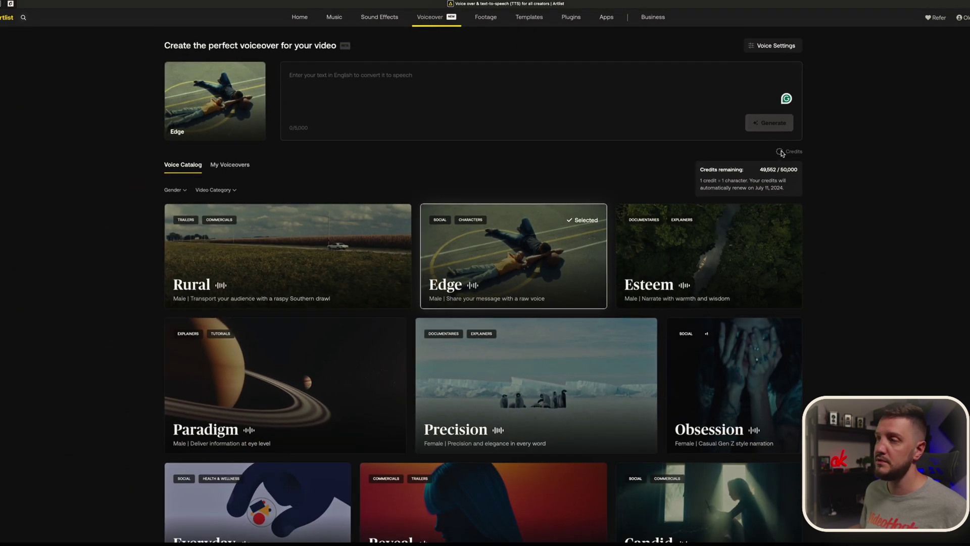
click(240, 165)
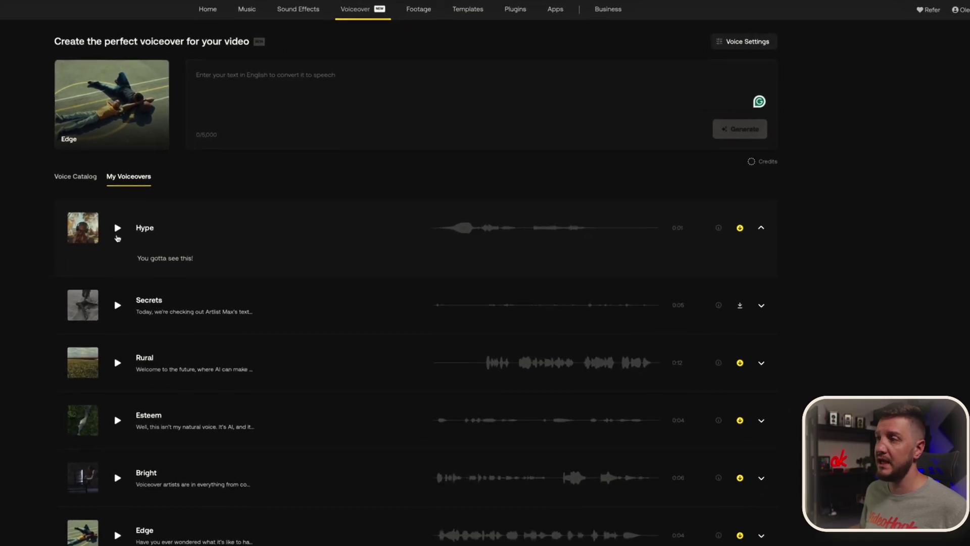
click(118, 230)
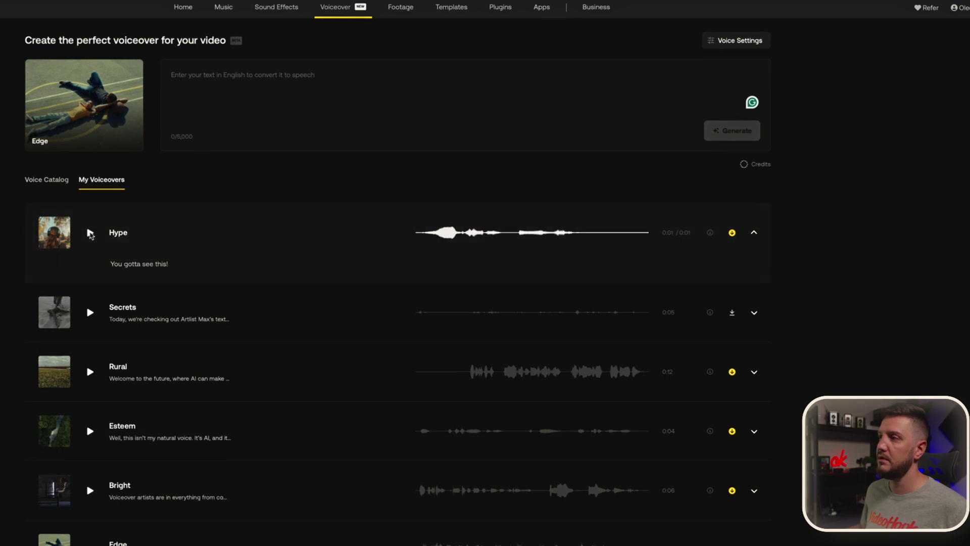
click(90, 312)
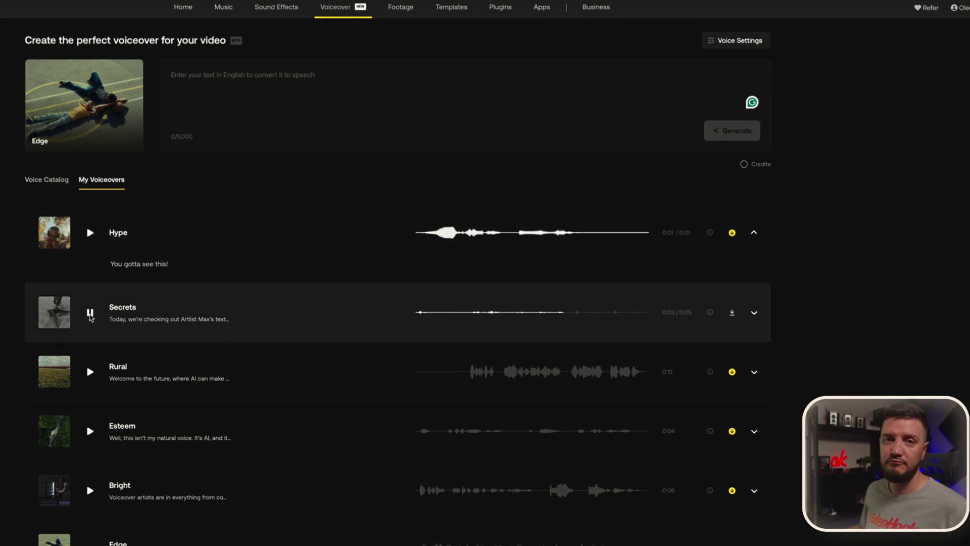
click(90, 372)
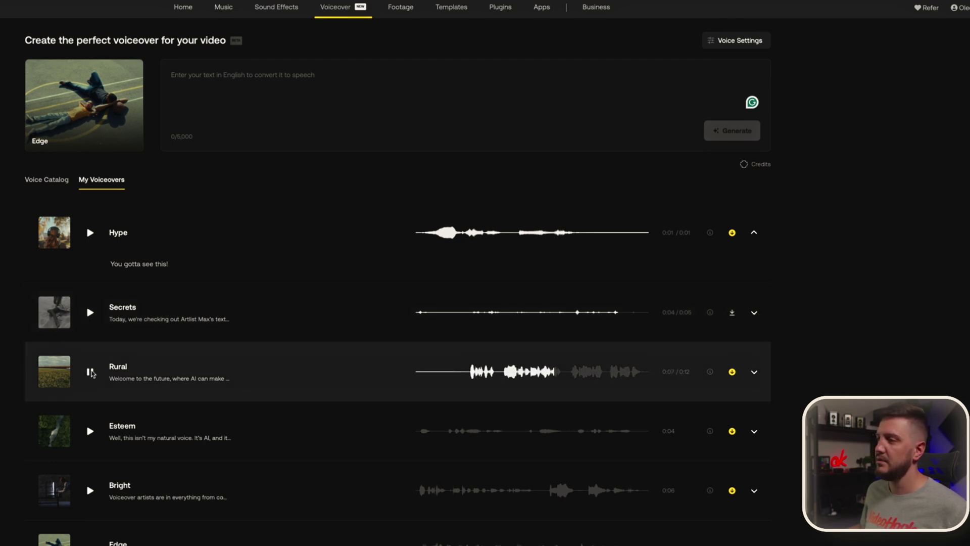
Step: Download the Secrets voiceover as Secrets_5.mp3 into the Audio folder
click(732, 312)
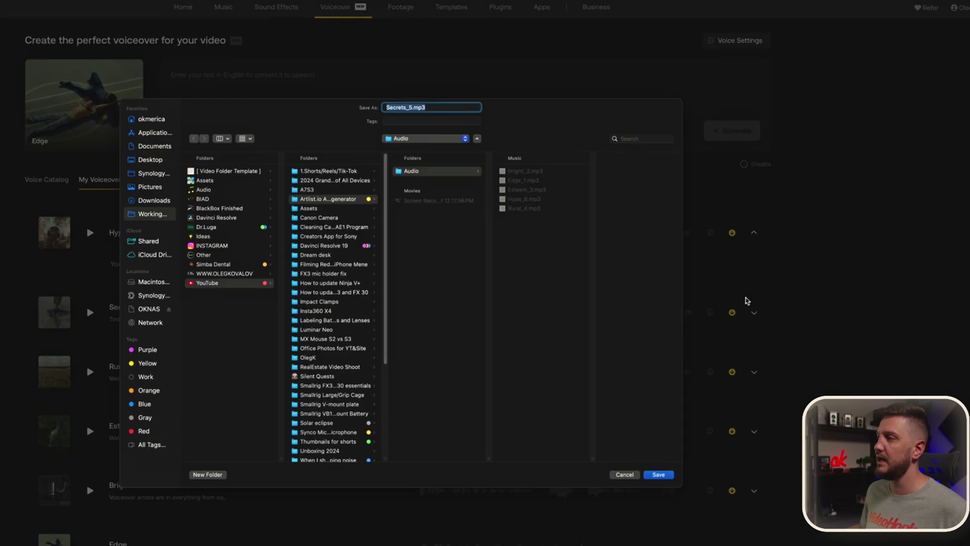
key(Return)
Step: Preview the Precision, Rural, Edge and Paradigm voices in the voice catalog
click(52, 180)
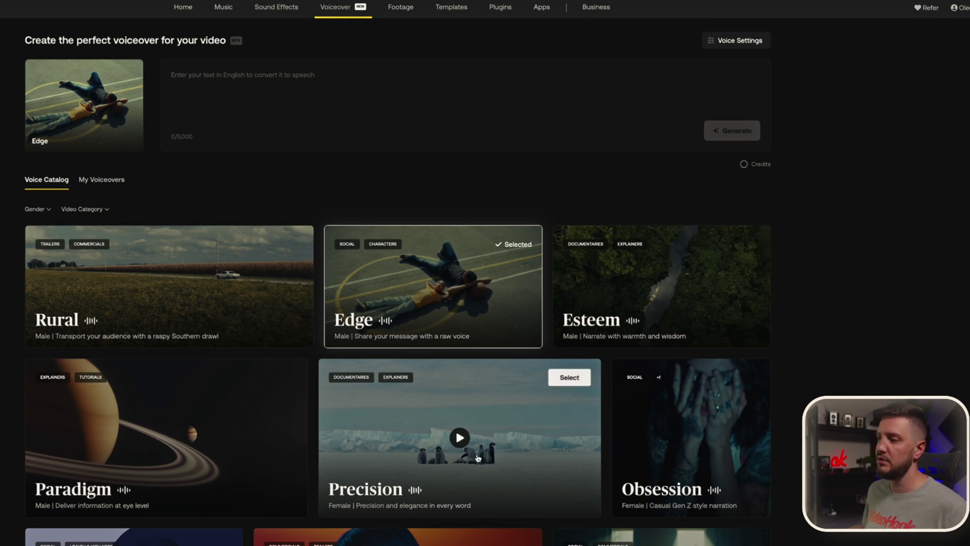
click(461, 442)
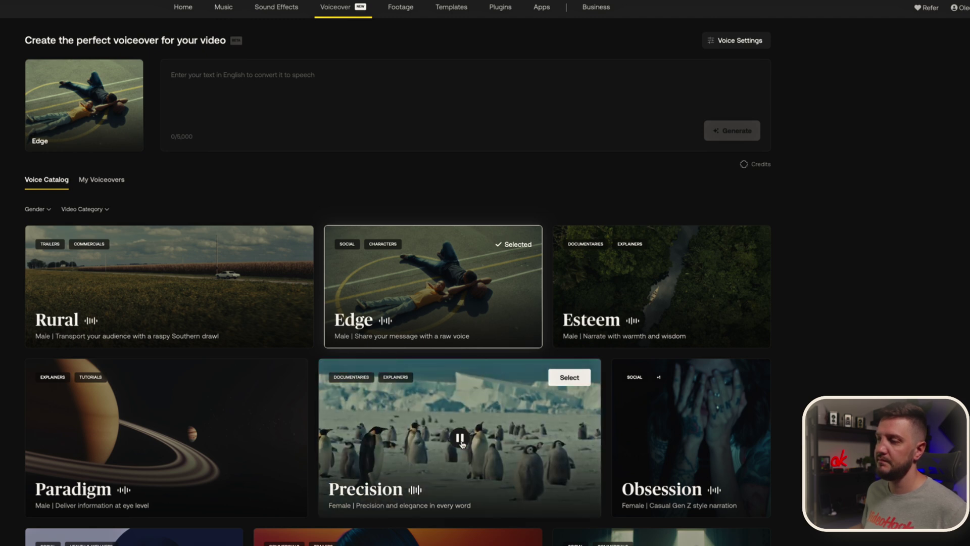
click(460, 439)
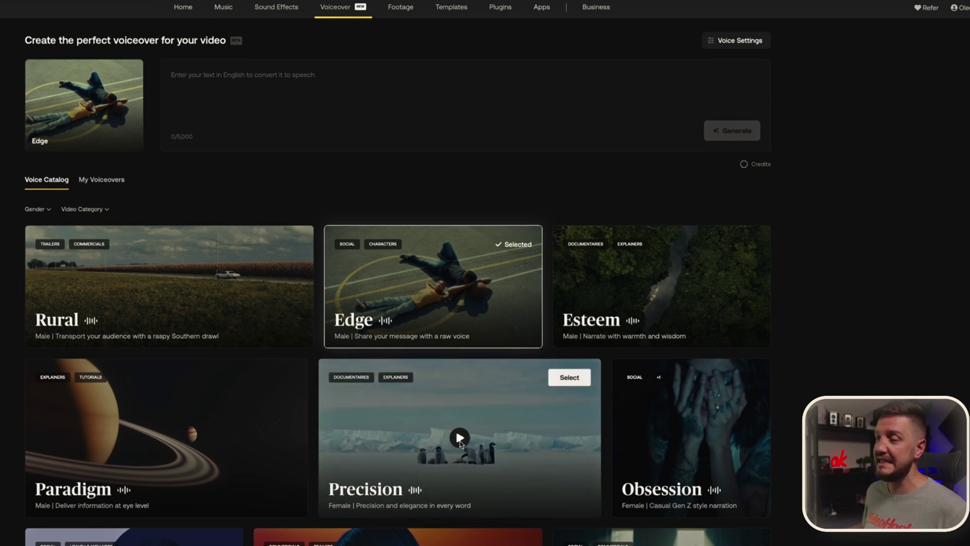
click(169, 287)
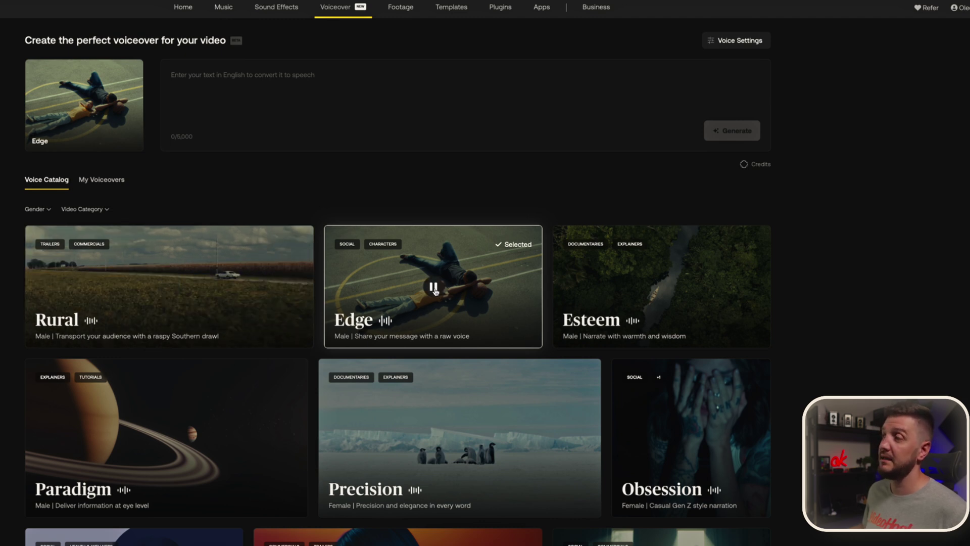
click(435, 291)
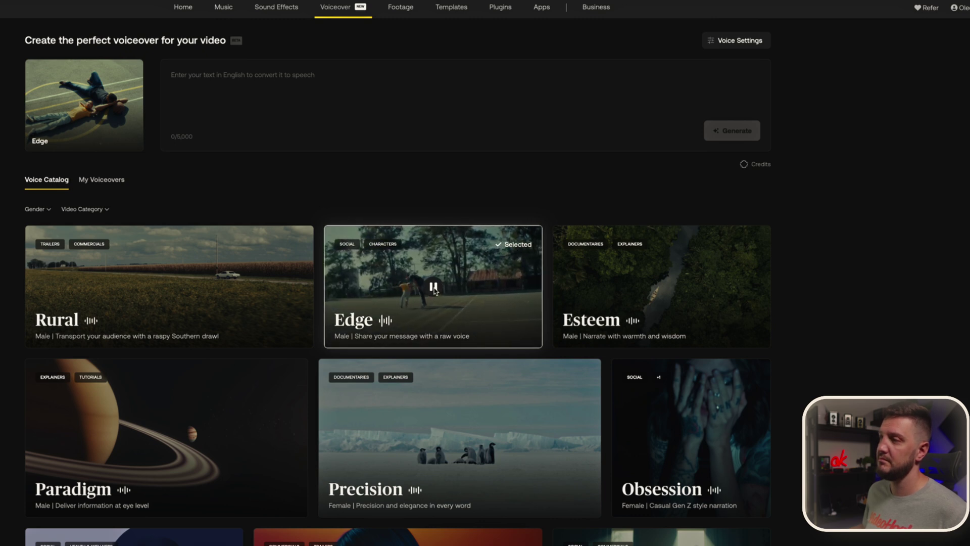
click(433, 287)
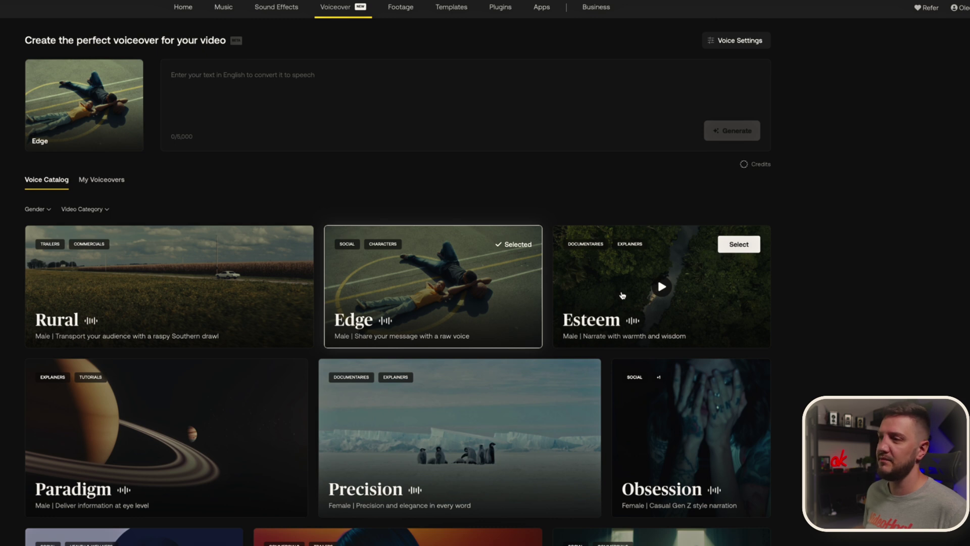
click(167, 437)
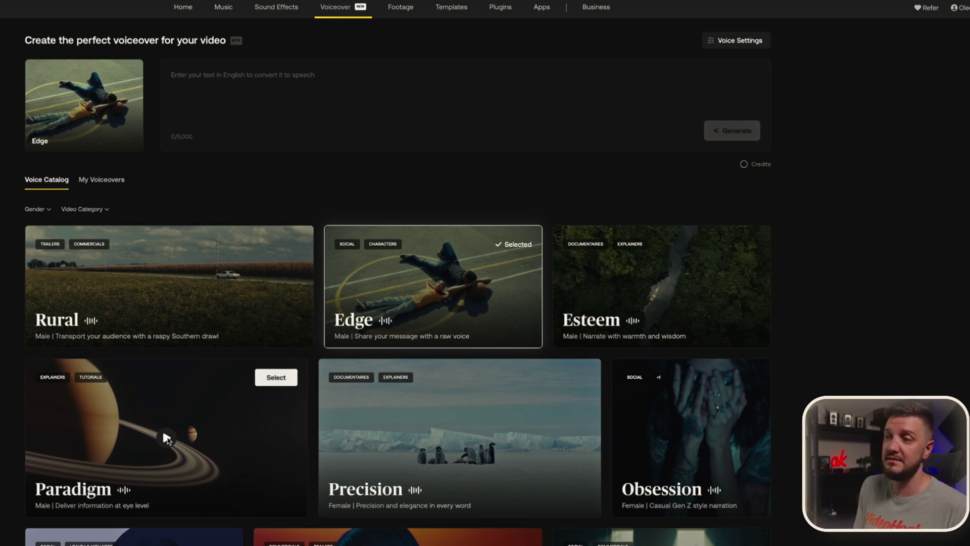
Step: Select the Rural voice and explore the catalog's Female and Male gender filters and its video category options
click(111, 323)
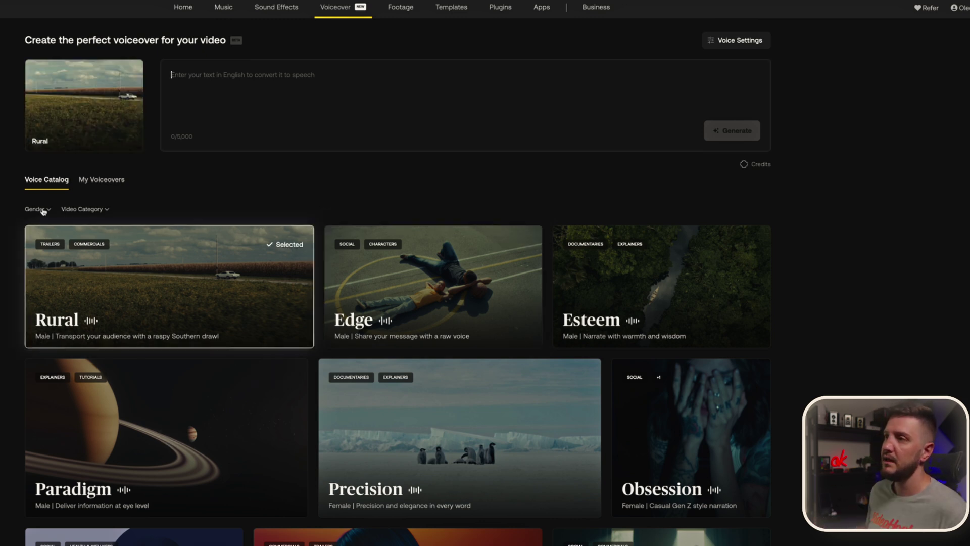
click(43, 210)
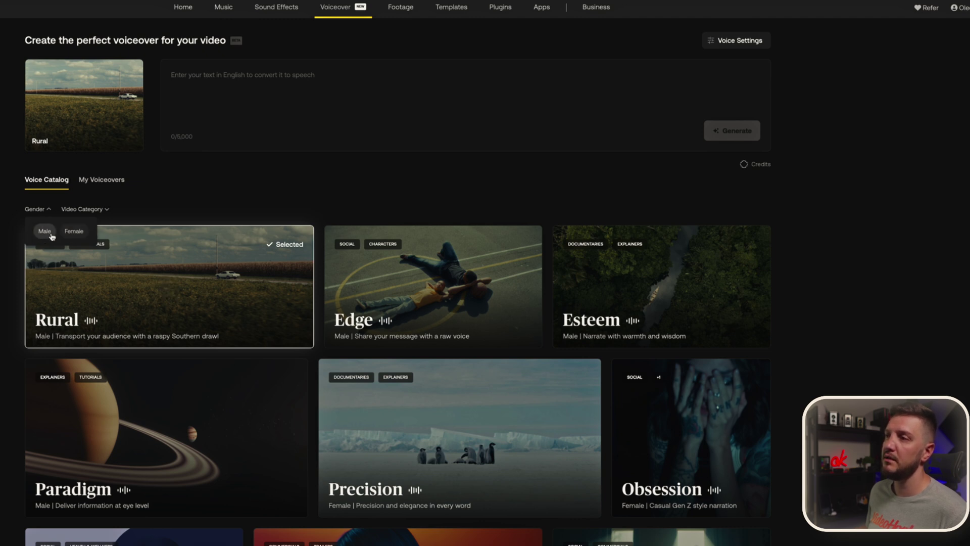
click(74, 231)
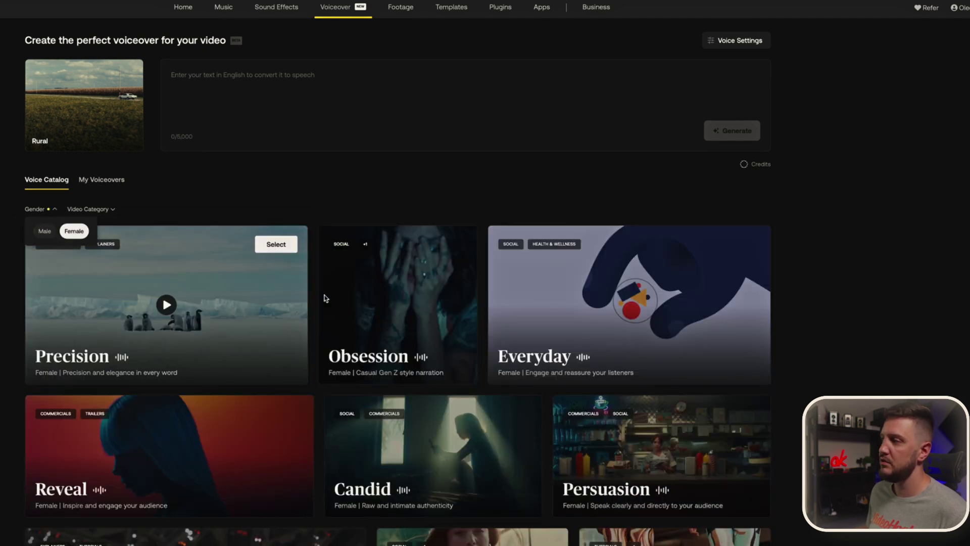
click(49, 235)
click(47, 233)
click(103, 209)
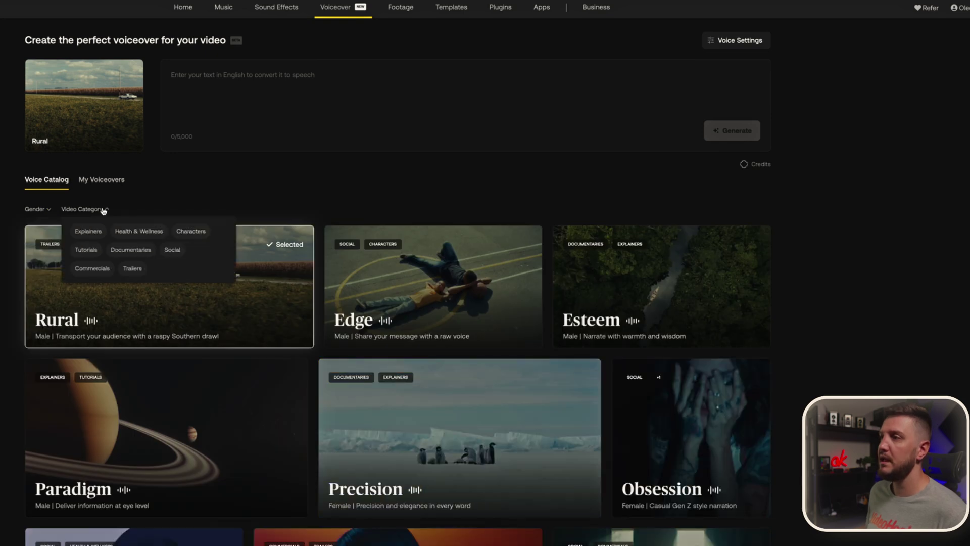
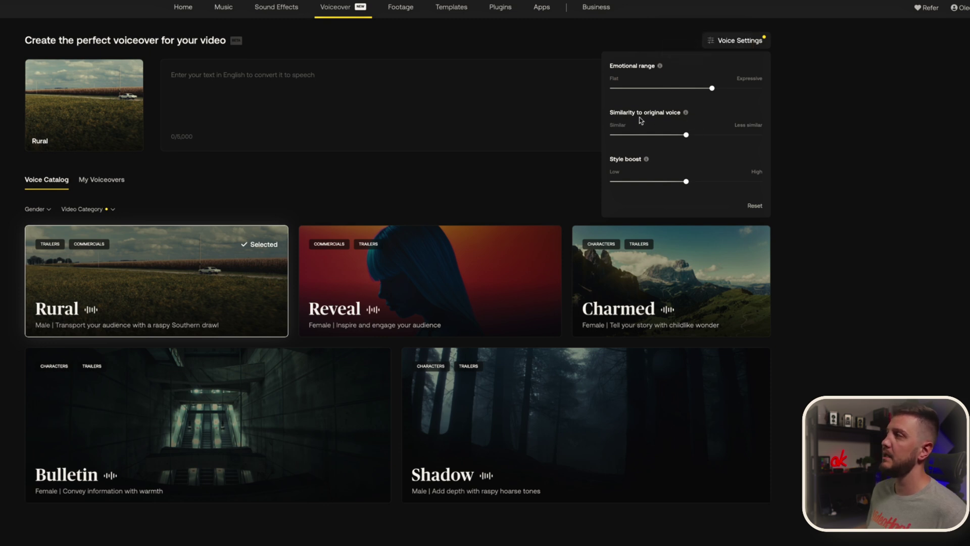
Step: Raise Style boost, nudge Similarity to original voice slightly toward less similar, and raise Emotional range to its most expressive end
mouse_move(687, 114)
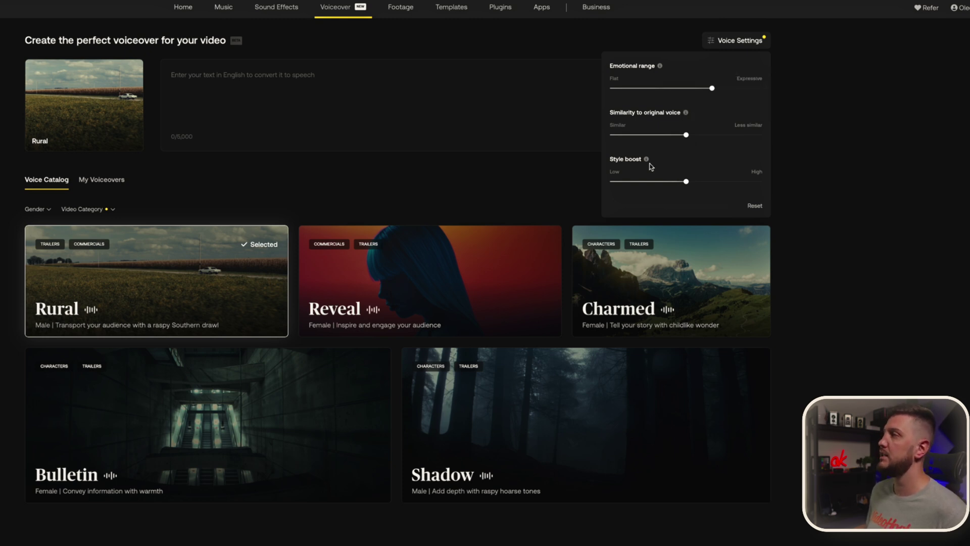
mouse_move(647, 161)
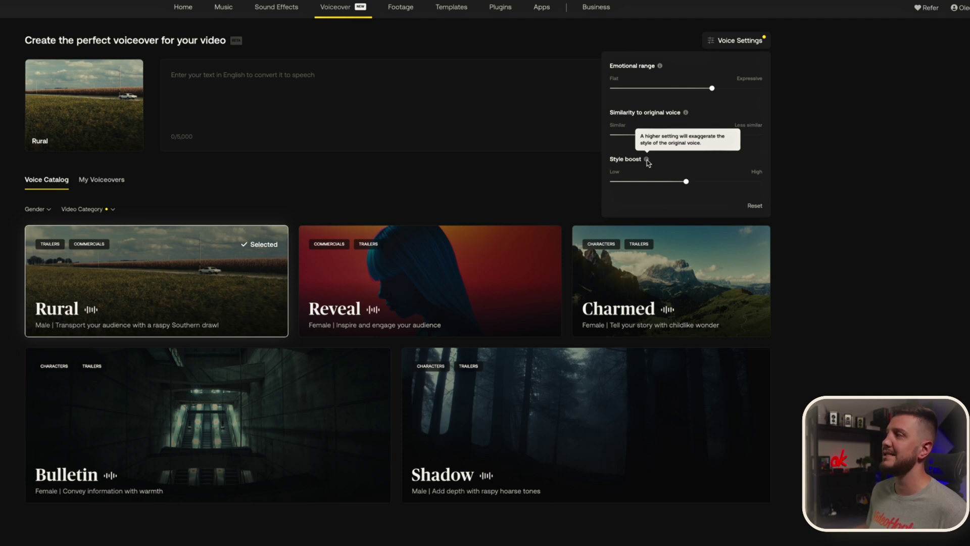
click(688, 182)
drag(690, 185, 730, 185)
mouse_move(686, 136)
mouse_down()
mouse_move(716, 138)
mouse_move(689, 135)
mouse_up()
mouse_move(718, 90)
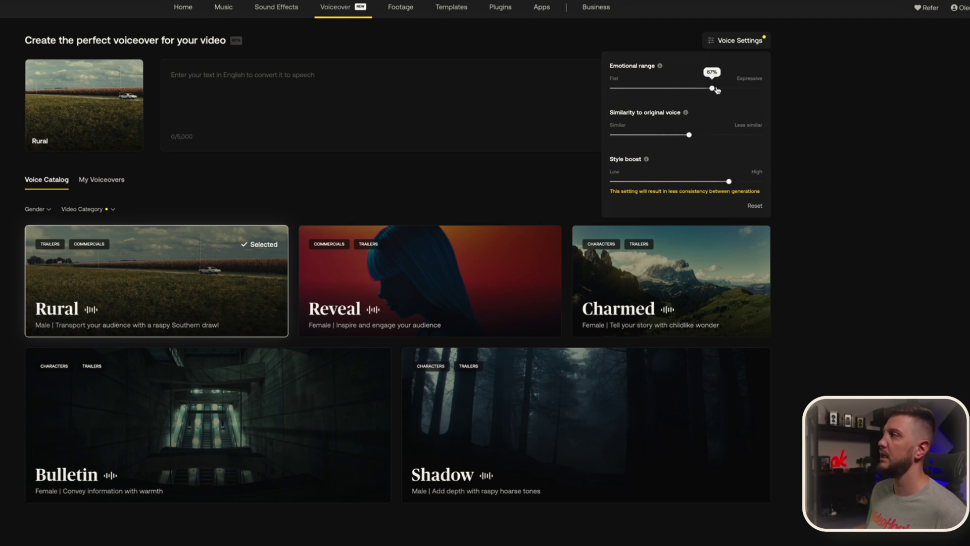
drag(713, 91, 758, 99)
Step: Generate a voiceover of the text "Welcome to my channel" with the Rural voice and play it
click(555, 101)
text(Welcome to my )
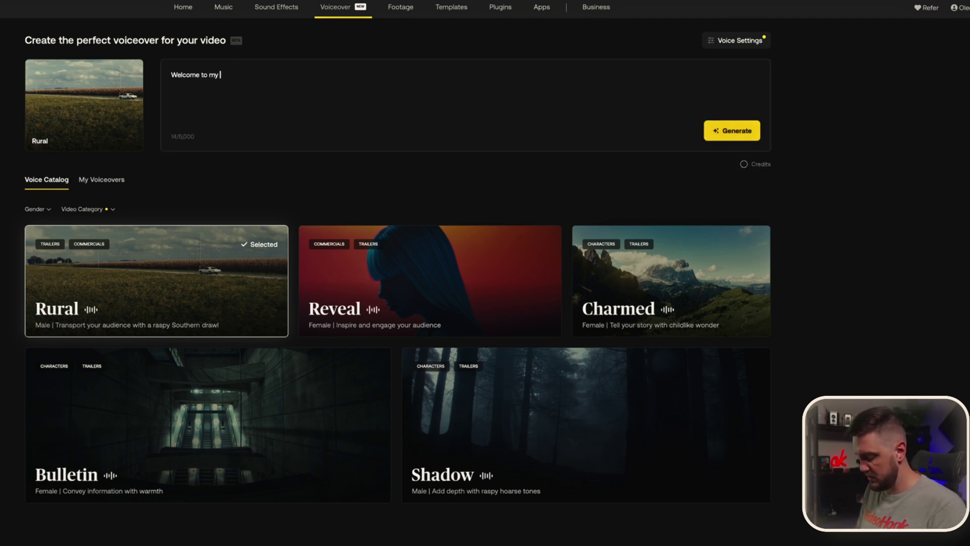
text(channel)
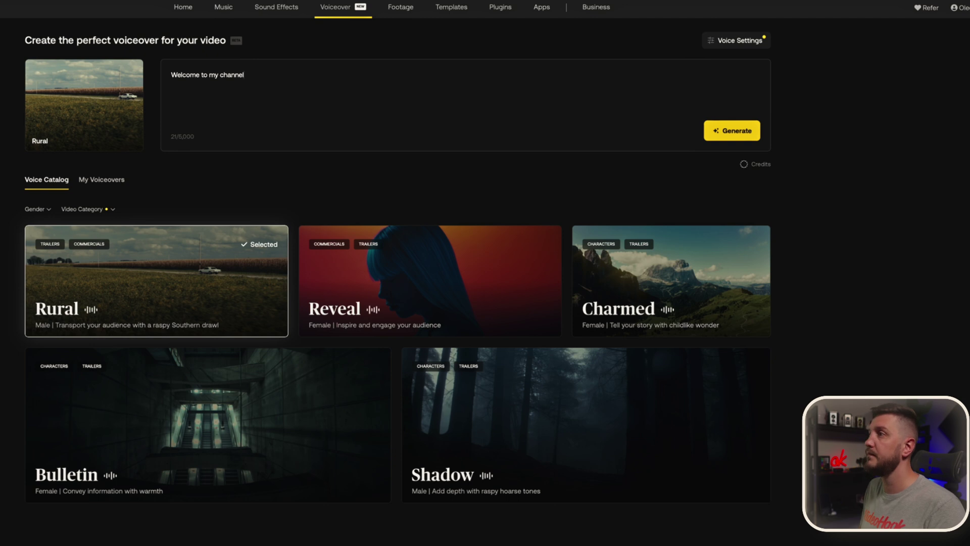
click(716, 128)
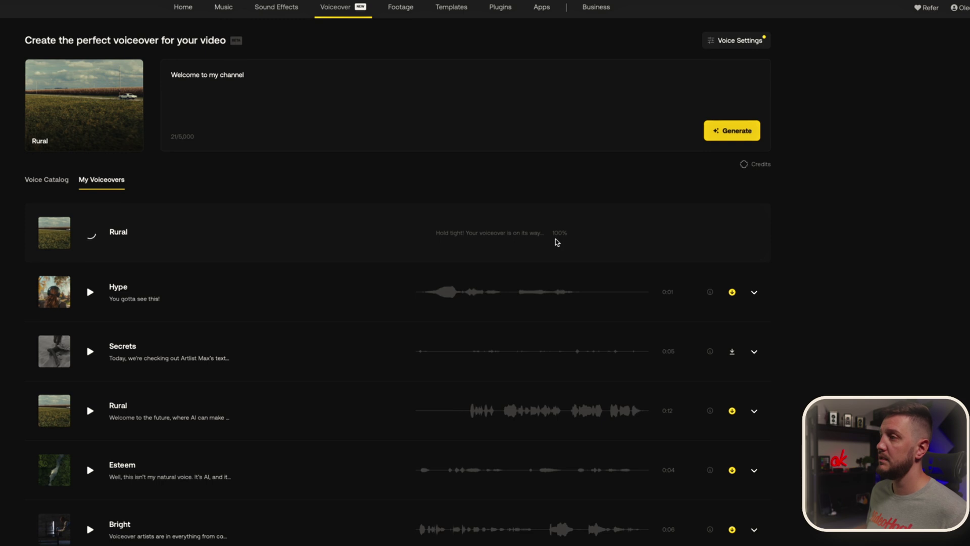
click(90, 233)
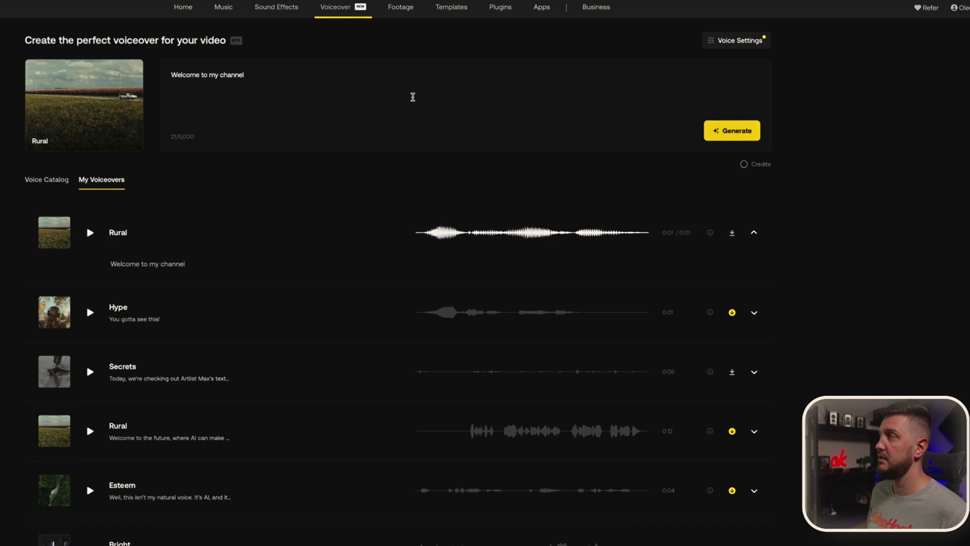
Step: Regenerate the voiceover with Emotional range fully flat, Similarity to original voice at least similar, and Style boost at its low end
click(730, 43)
drag(759, 86, 609, 91)
drag(688, 135, 759, 135)
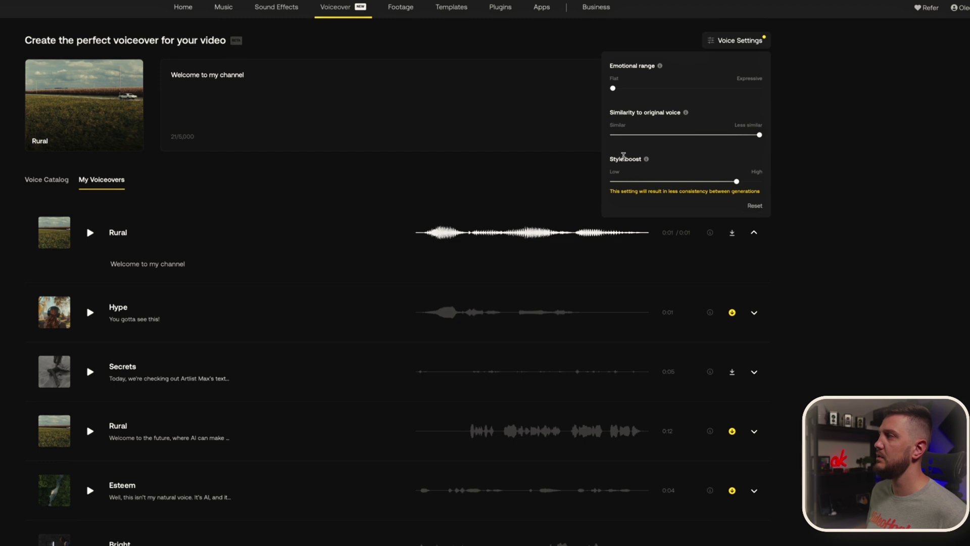
drag(736, 181, 614, 183)
click(544, 104)
click(732, 130)
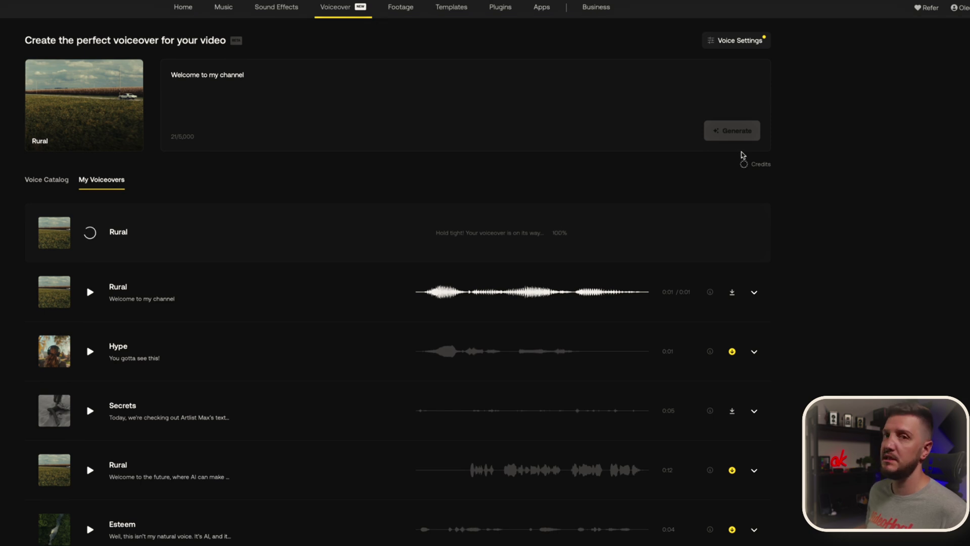
Step: Play the two "Welcome to my channel" voiceovers in turn to compare them
click(91, 235)
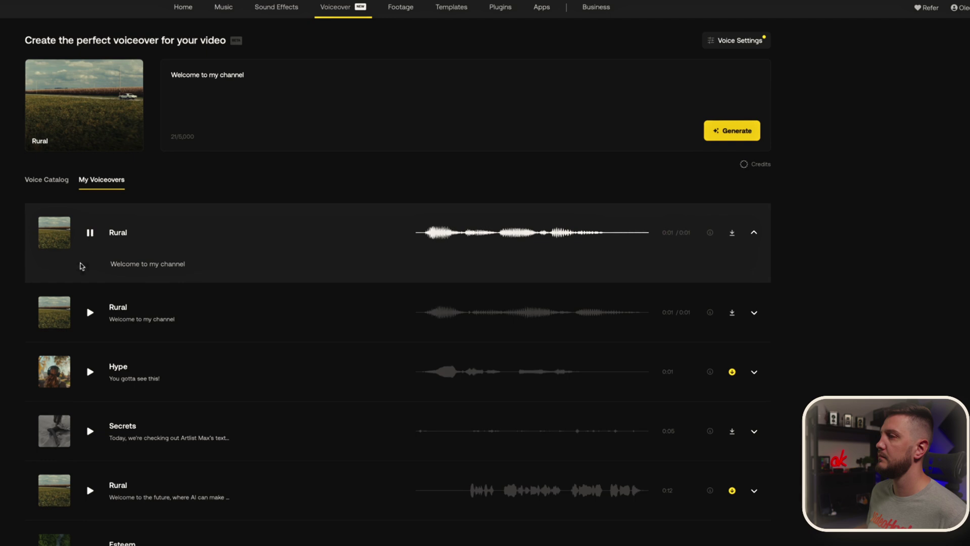
click(89, 313)
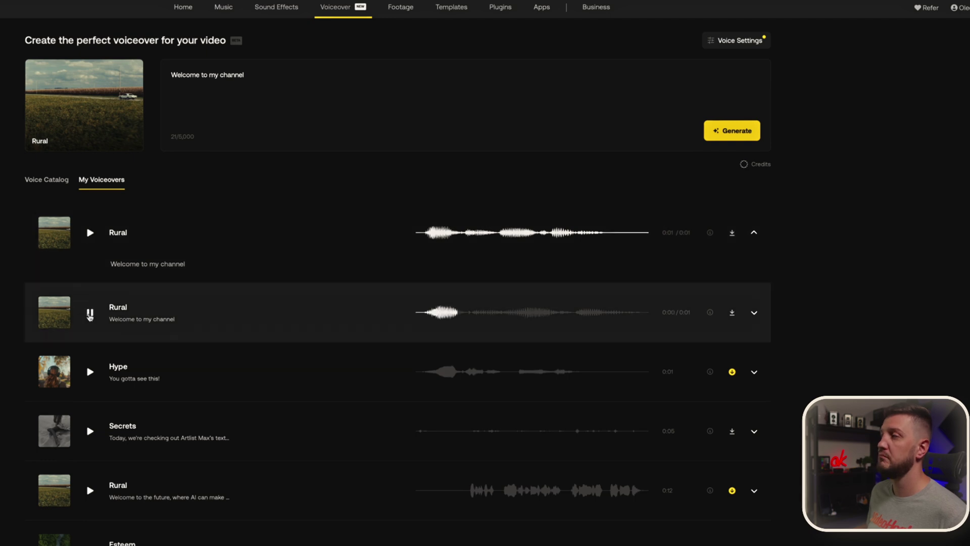
click(91, 234)
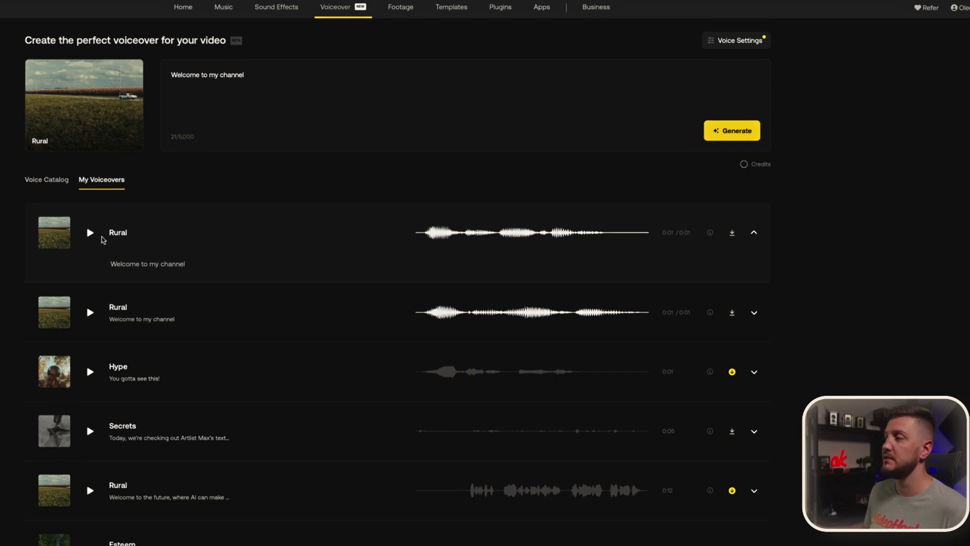
Step: Check the information of both new Rural voiceovers, collapse the newest entry and check the remaining credits
mouse_move(710, 237)
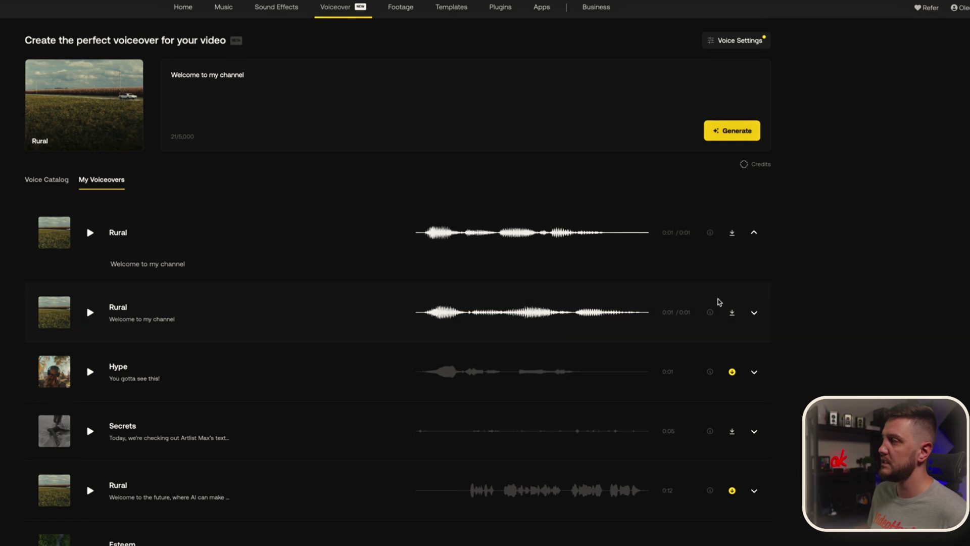
mouse_move(712, 314)
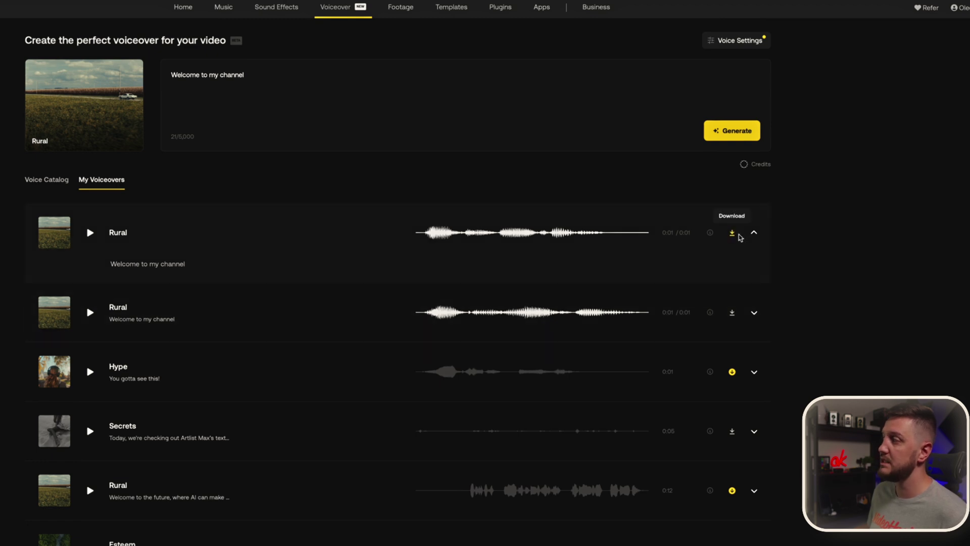
click(754, 236)
mouse_move(743, 164)
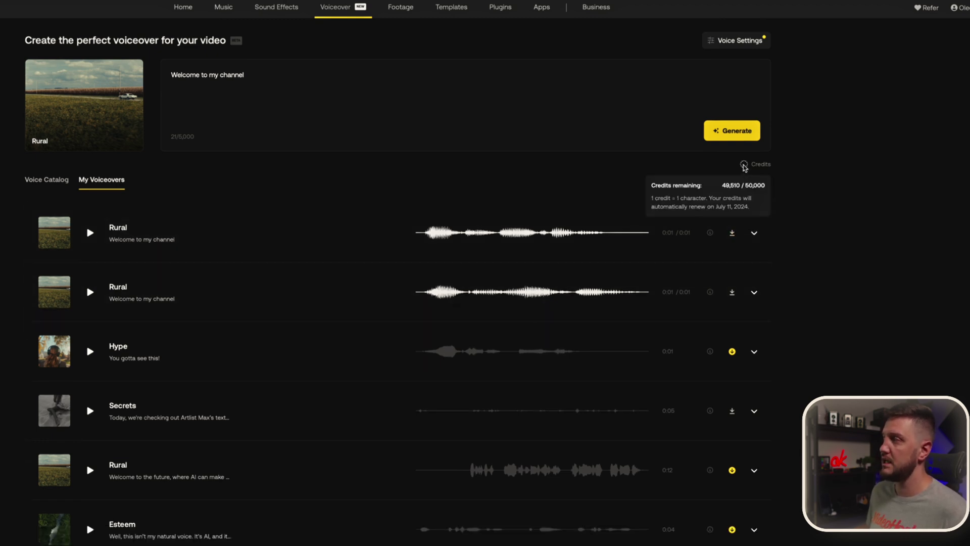